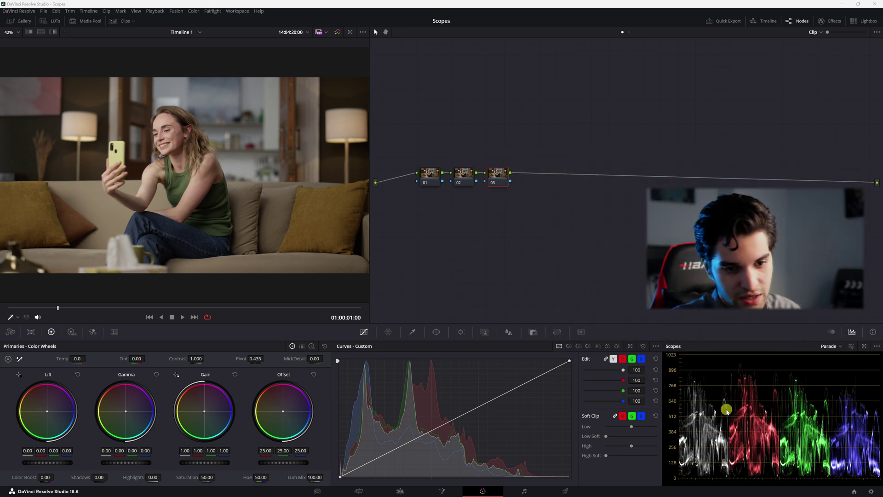
# Switch the scope type to Waveform and expand it into a large floating scopes window
pyautogui.click(831, 332)
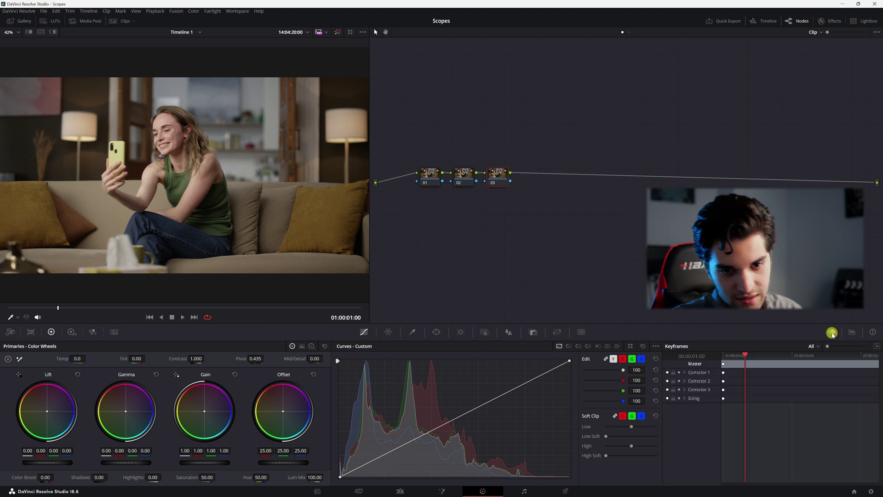
pyautogui.click(851, 331)
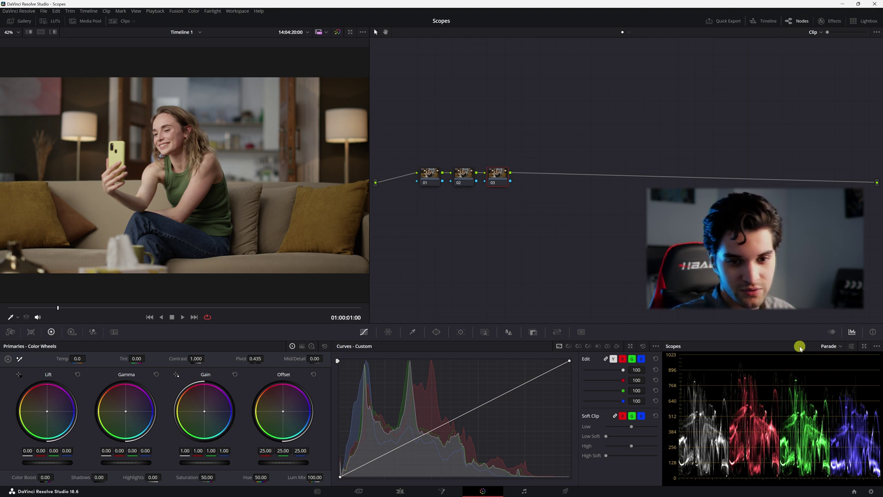
pyautogui.click(830, 346)
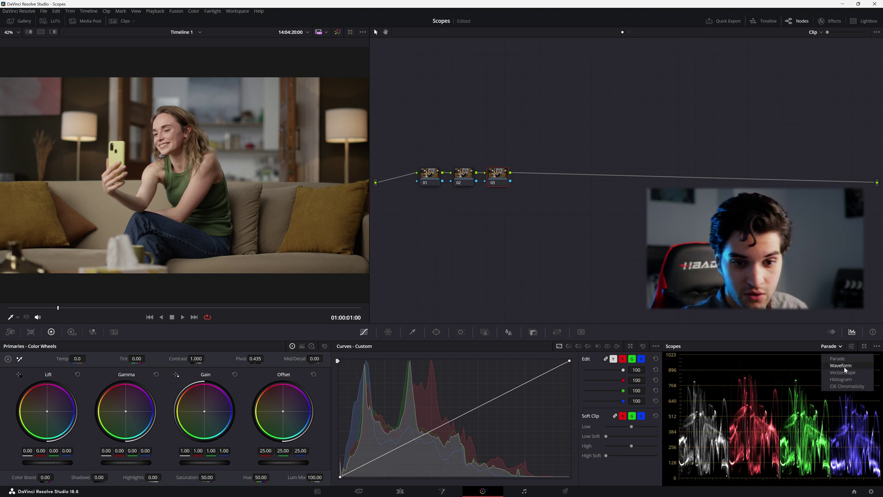
pyautogui.click(835, 365)
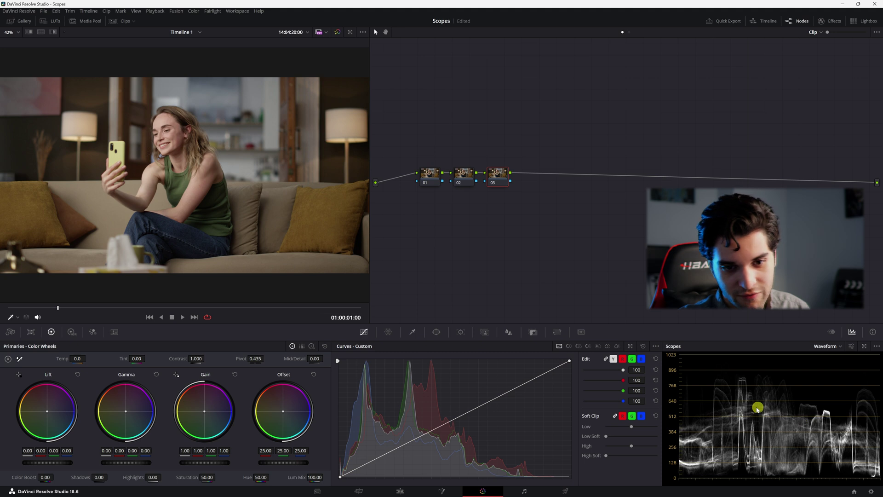
pyautogui.click(864, 345)
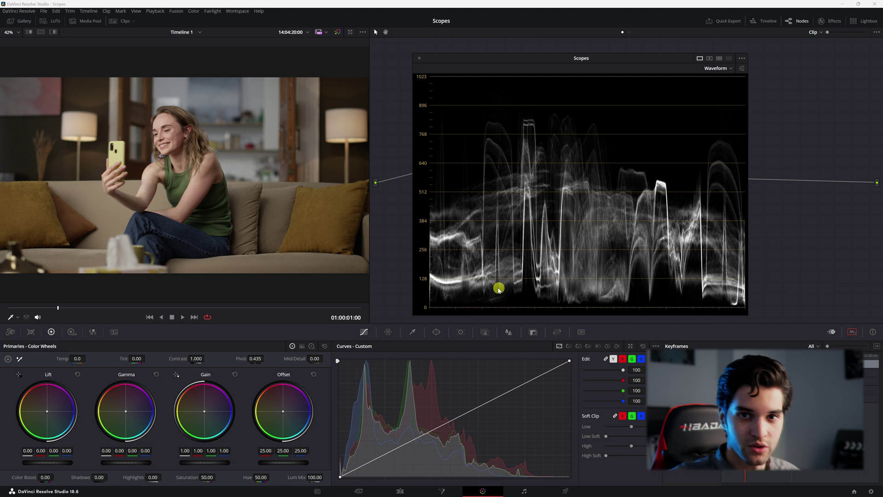
# Set the Waveform to colourised RGB, test warm and cool Offset pushes, then undo to neutral
pyautogui.click(740, 68)
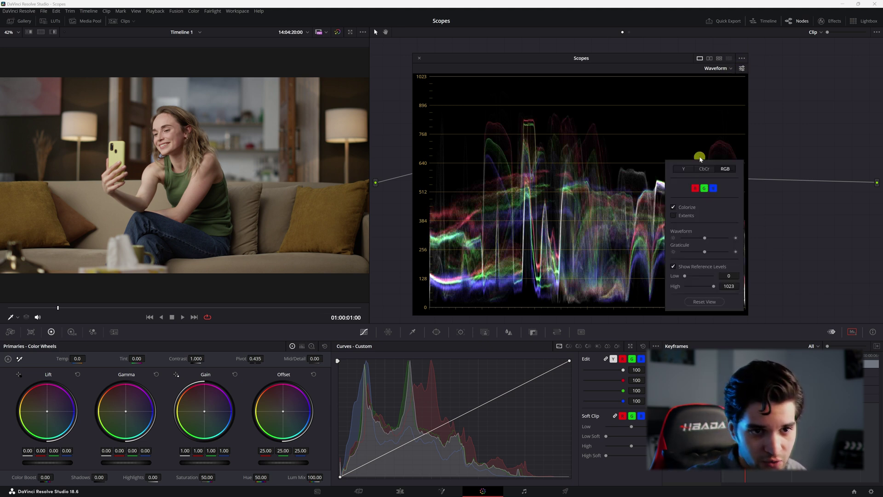
pyautogui.moveTo(699, 159); pyautogui.dragTo(731, 77)
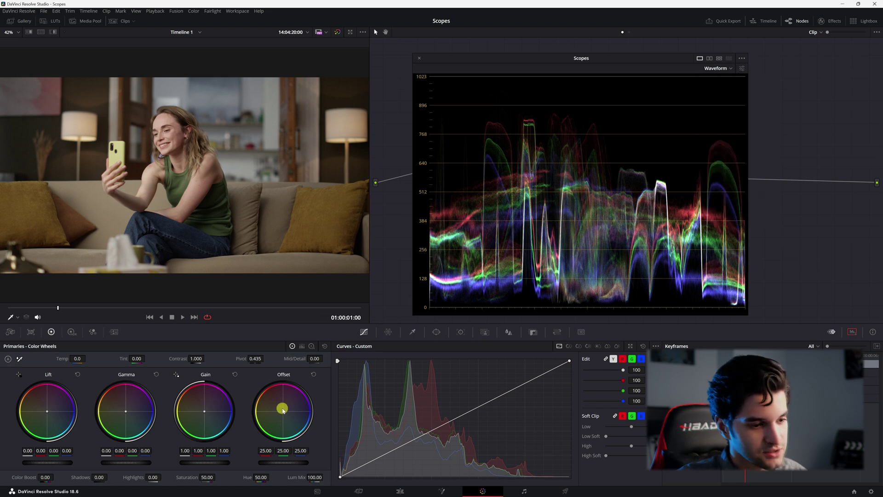
pyautogui.moveTo(279, 404); pyautogui.dragTo(221, 319)
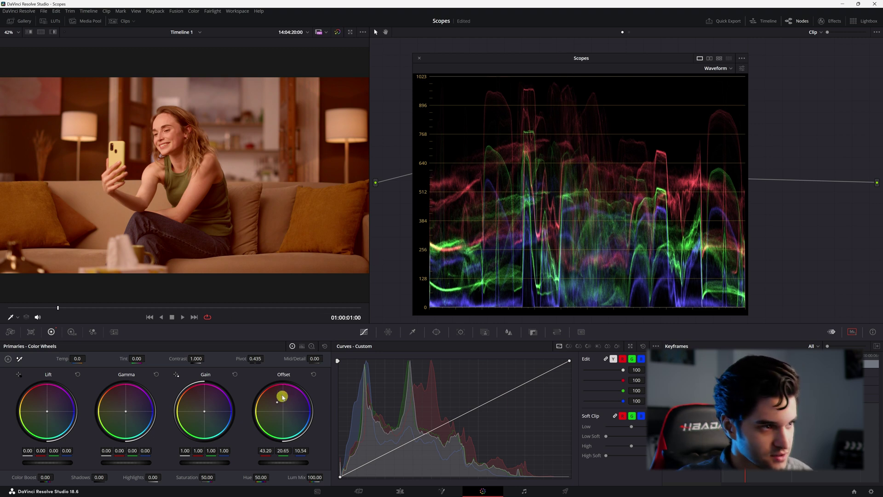
pyautogui.moveTo(277, 403); pyautogui.dragTo(93, 479)
pyautogui.hotkey('ctrl', 'z')
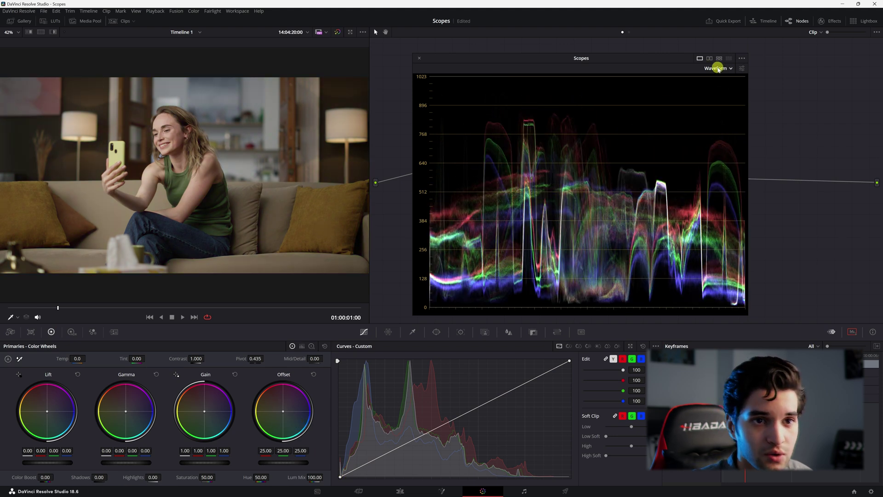
# Turn off Colorize so the Waveform shows monochrome traces
pyautogui.click(719, 69)
pyautogui.click(742, 68)
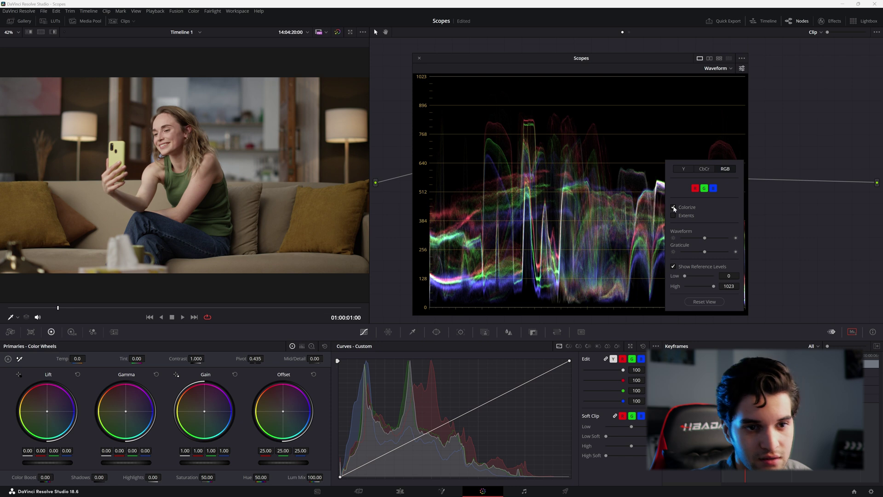
pyautogui.click(235, 374)
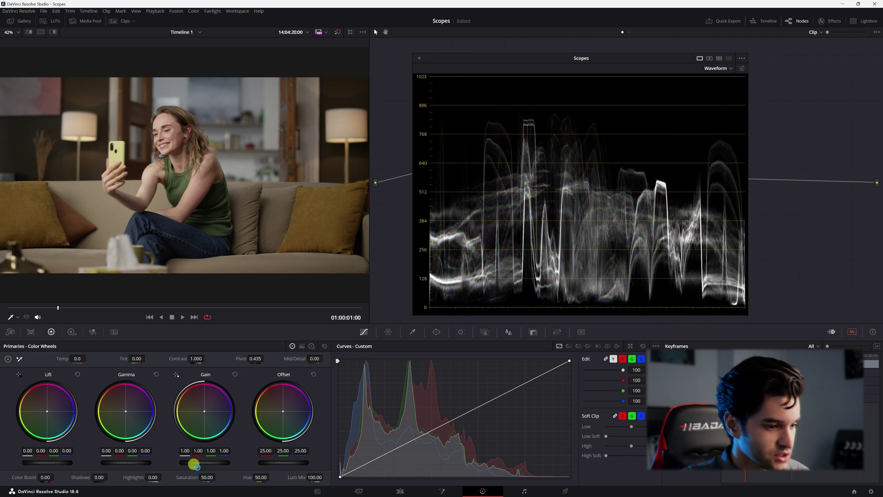
# Test raising Gain and lowering Lift, then reset both to 1.00 and 0.00
pyautogui.moveTo(195, 463); pyautogui.dragTo(316, 469)
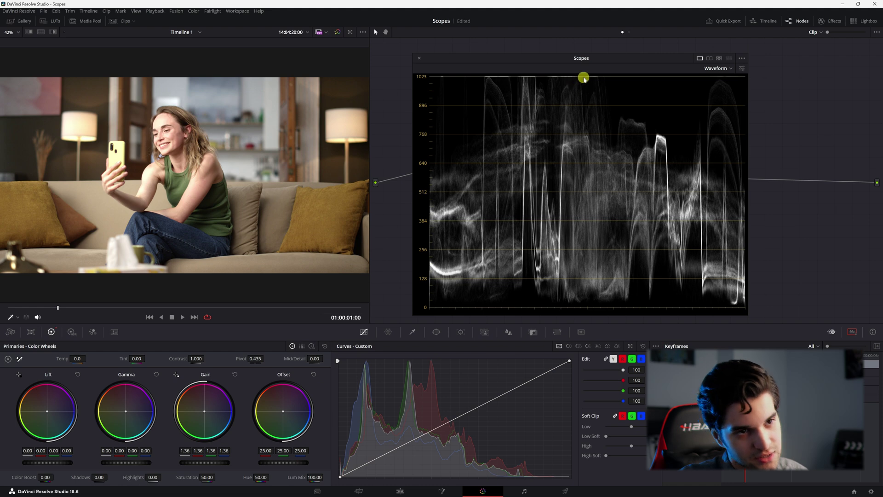
pyautogui.hotkey('ctrl', 'z')
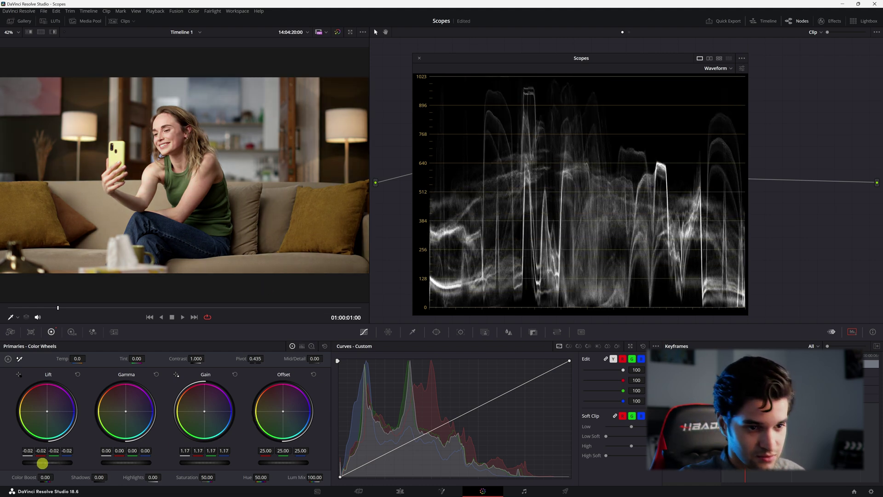
pyautogui.moveTo(56, 464); pyautogui.dragTo(17, 464)
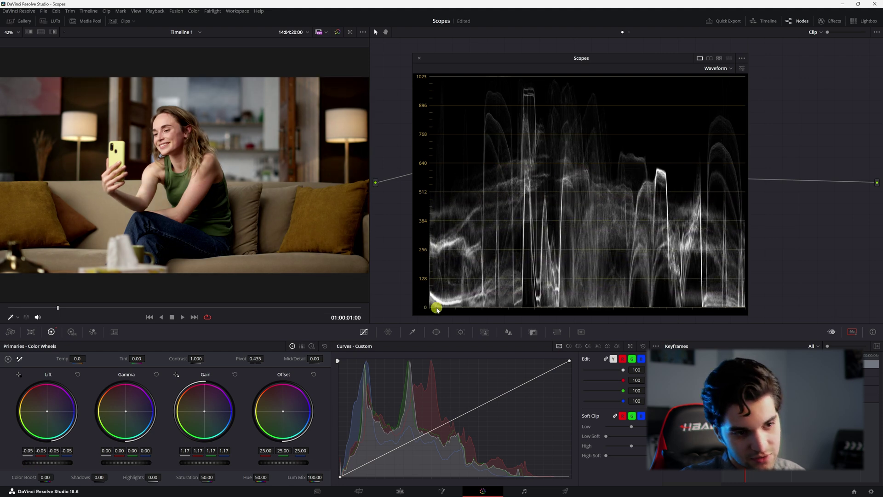
pyautogui.moveTo(43, 465); pyautogui.dragTo(82, 465)
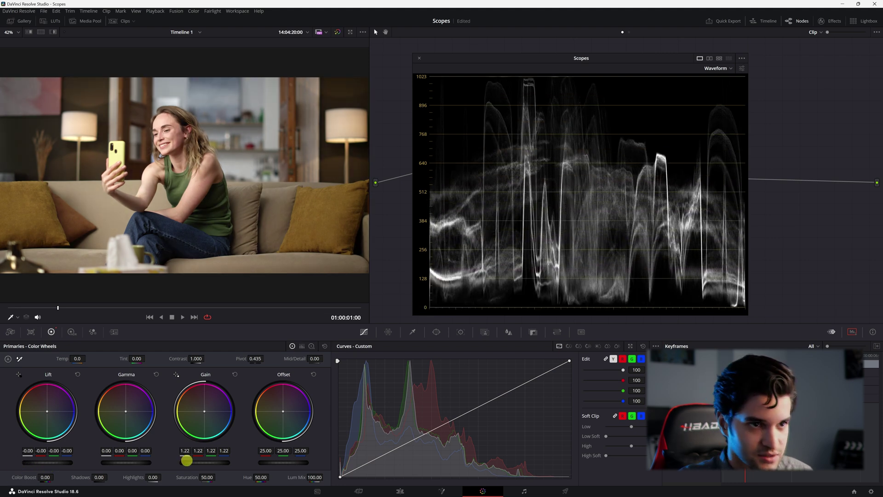
pyautogui.moveTo(185, 462); pyautogui.dragTo(201, 465)
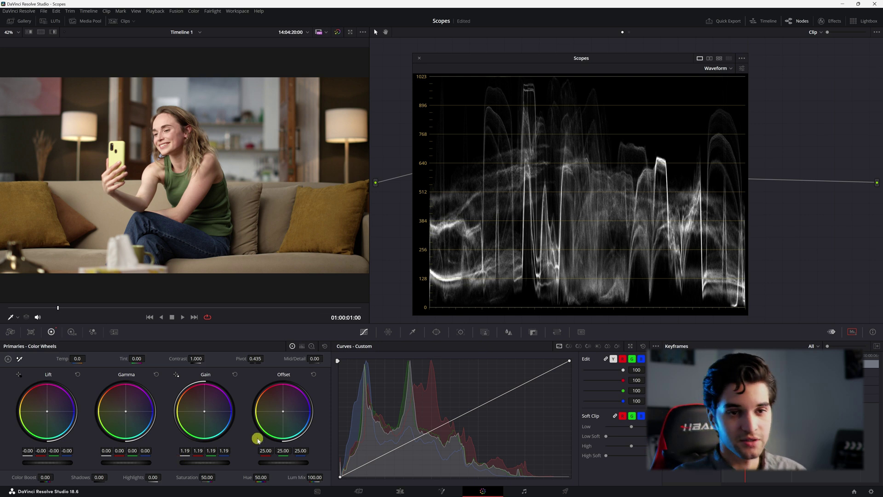
pyautogui.hotkey('ctrl', 'Home')
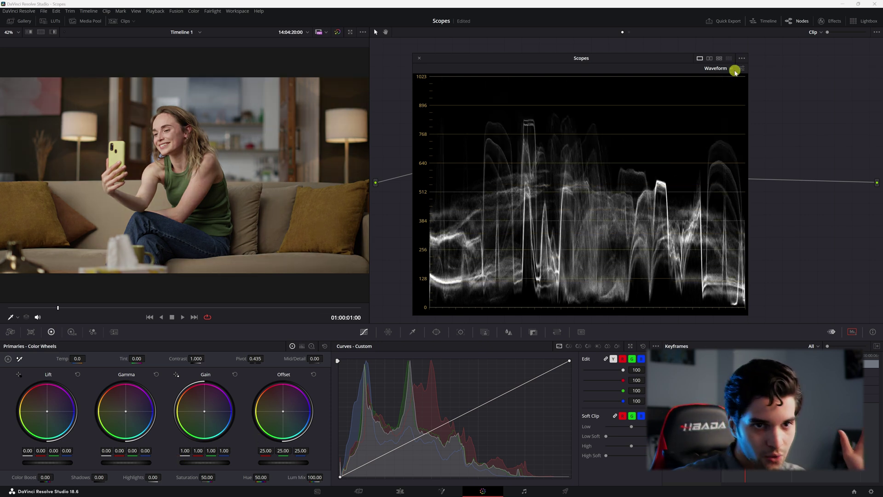
# Switch the scope to RGB Parade and enlarge the scopes window with Ctrl+S
pyautogui.click(740, 69)
pyautogui.click(722, 68)
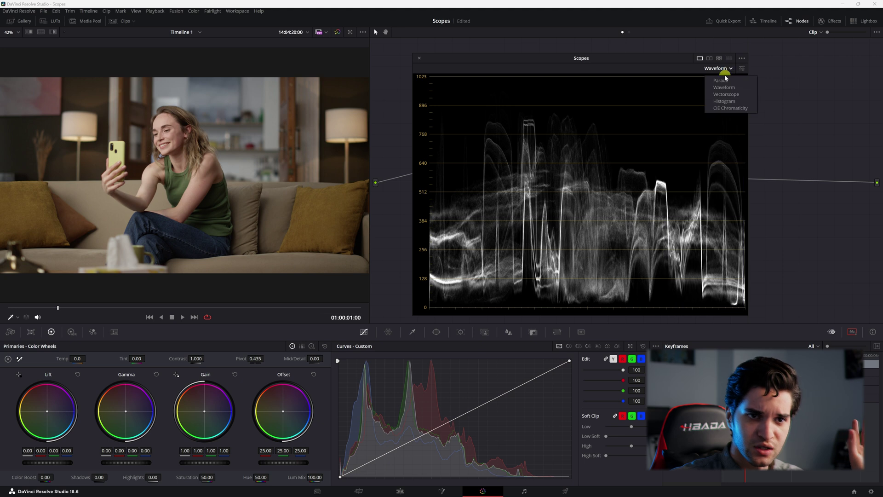
pyautogui.click(727, 81)
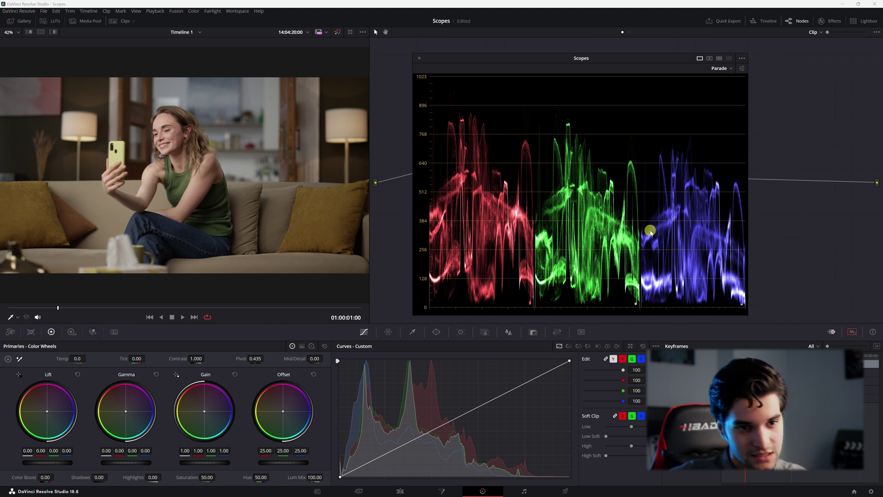
pyautogui.hotkey('ctrl', 's')
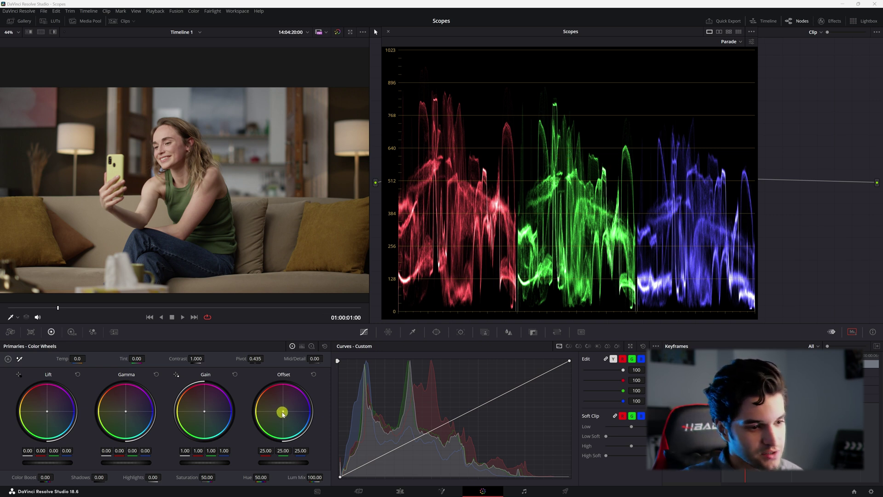
# Try Offset shifts toward blue with resets, then raise Gain to 1.27 and nudge Lift left
pyautogui.moveTo(283, 414); pyautogui.dragTo(332, 420)
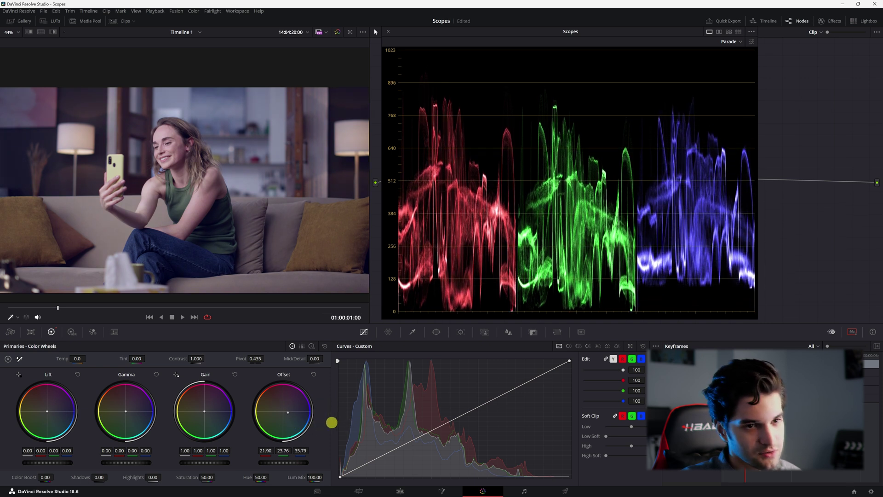
pyautogui.click(313, 374)
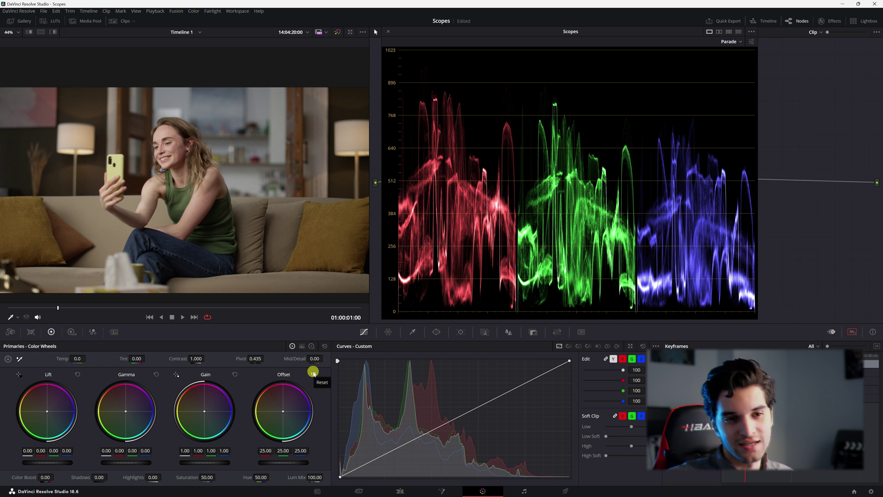
pyautogui.moveTo(283, 412); pyautogui.dragTo(349, 429)
pyautogui.click(312, 374)
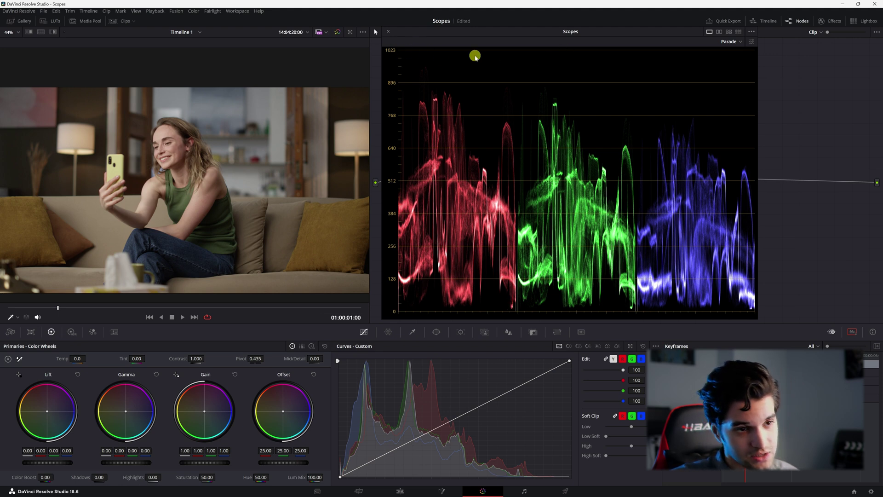
pyautogui.moveTo(212, 461); pyautogui.dragTo(294, 471)
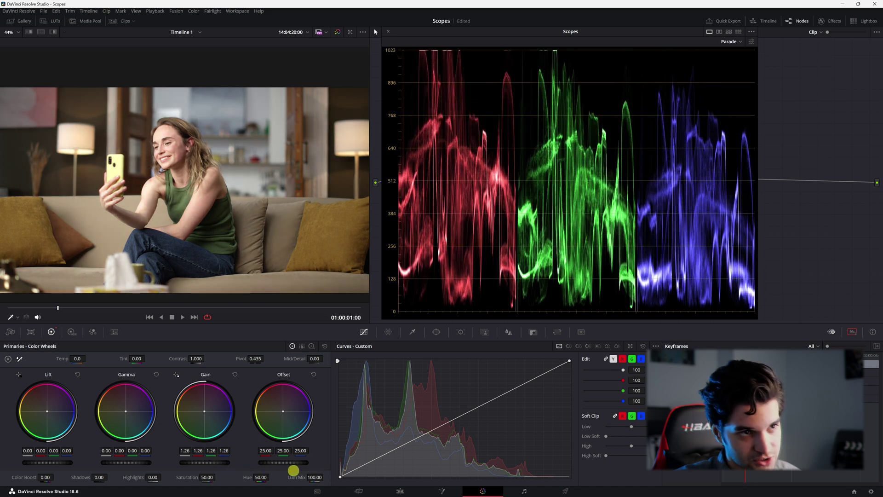
pyautogui.moveTo(60, 461); pyautogui.dragTo(33, 457)
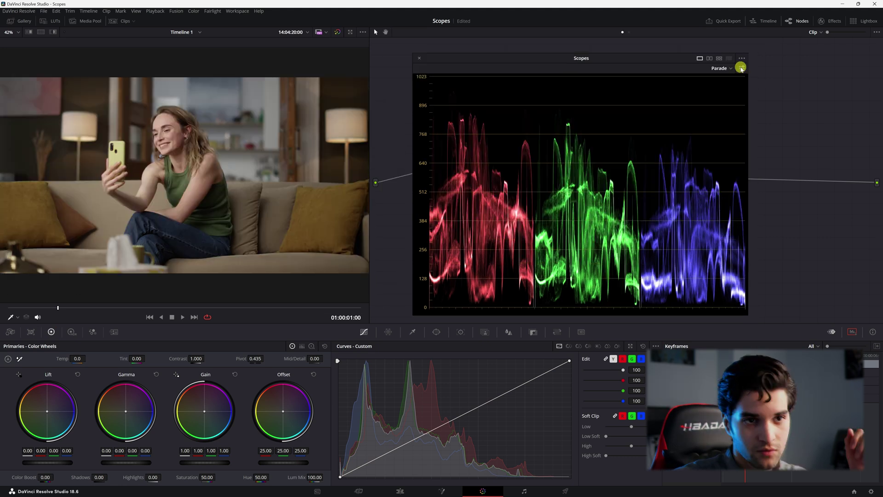
# Compare the Parade in YRGB mode, then set it back to plain RGB
pyautogui.click(742, 68)
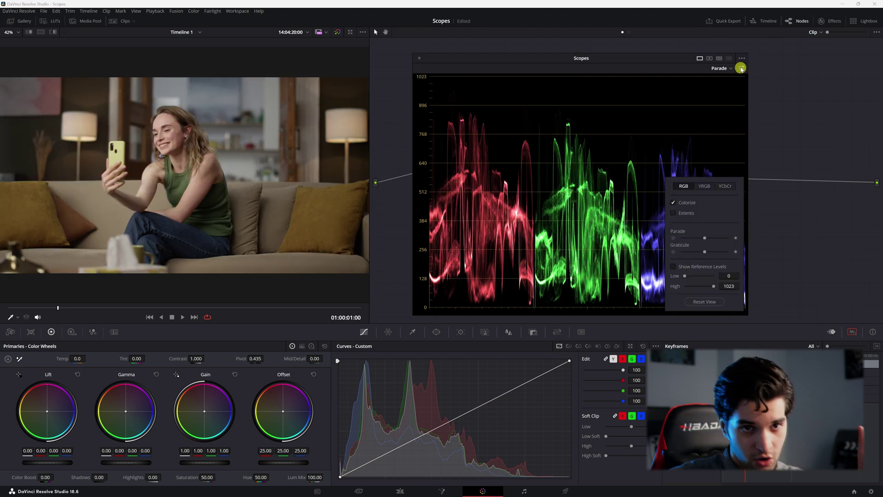
pyautogui.click(703, 186)
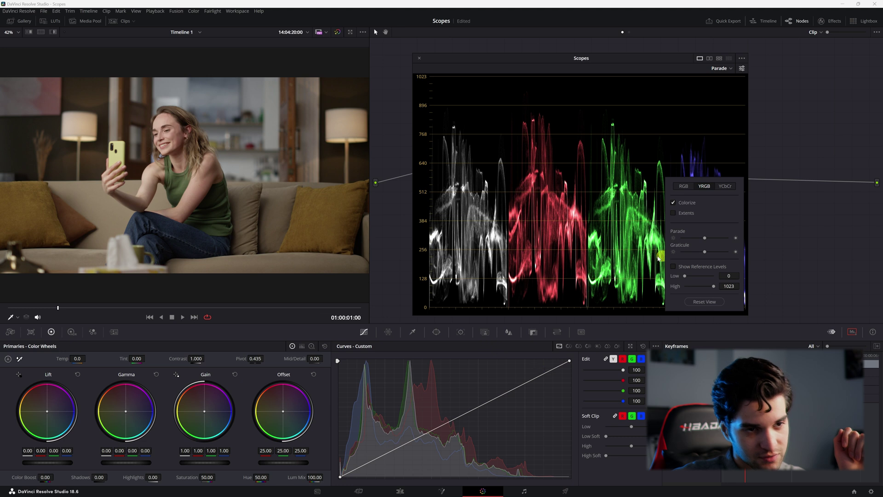
pyautogui.click(683, 185)
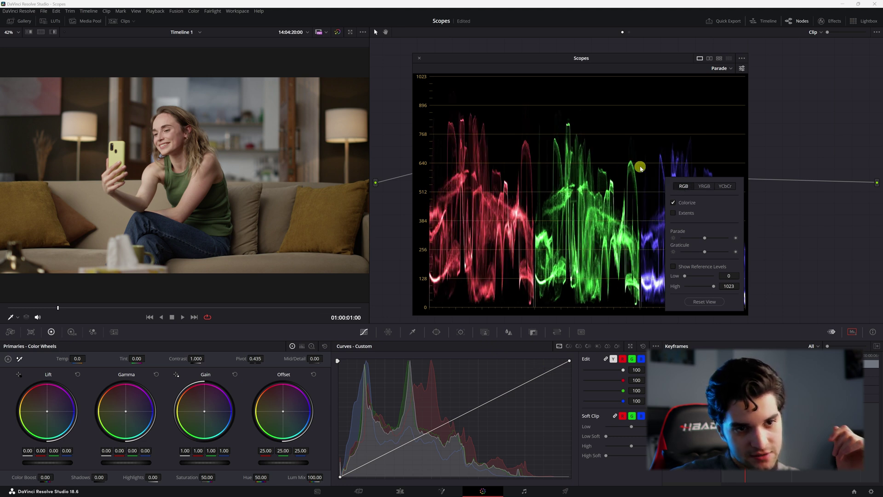
pyautogui.click(505, 134)
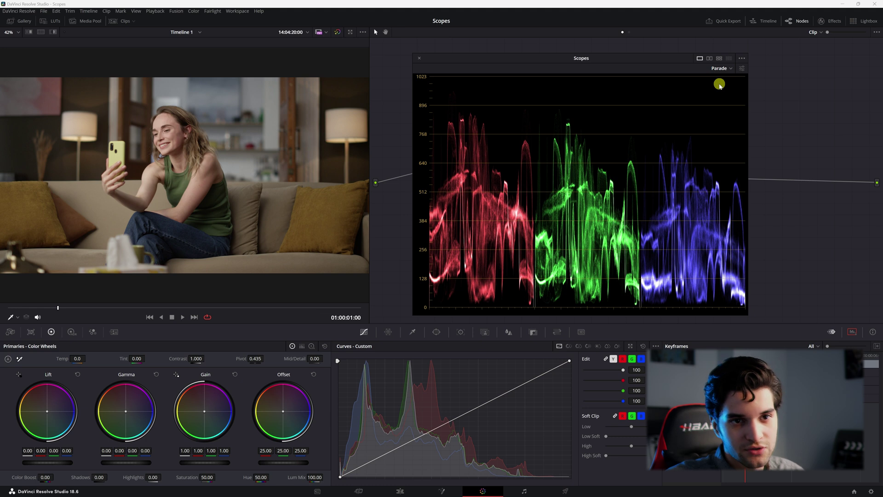
# Switch to the Vectorscope, test Offset shifts toward blue and green, then reset Offset to 25.00
pyautogui.click(718, 68)
pyautogui.click(730, 95)
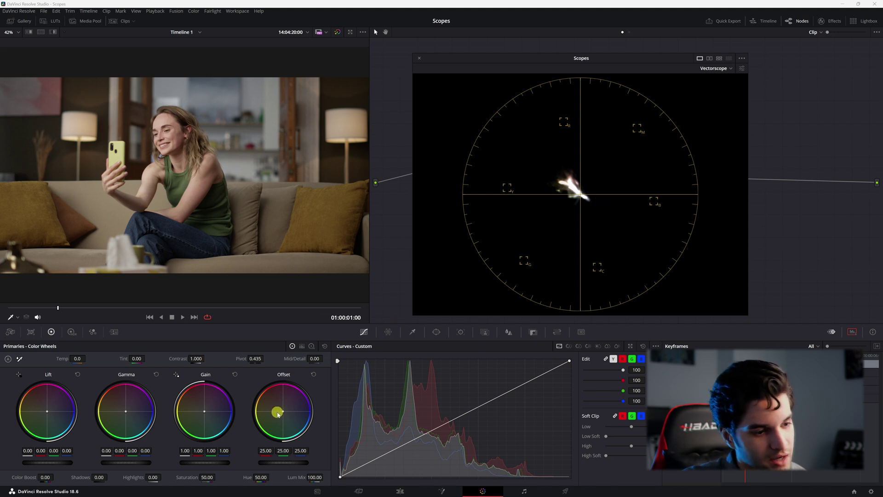
pyautogui.moveTo(284, 414); pyautogui.dragTo(291, 418)
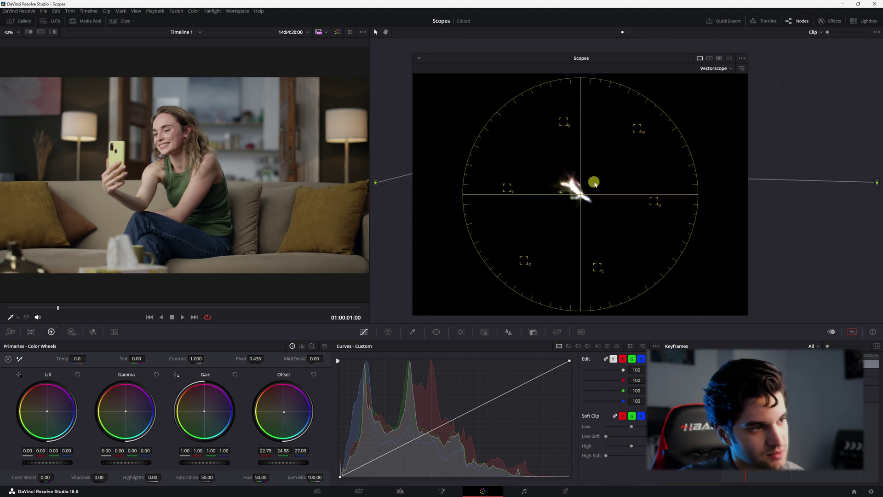
pyautogui.moveTo(284, 413); pyautogui.dragTo(257, 419)
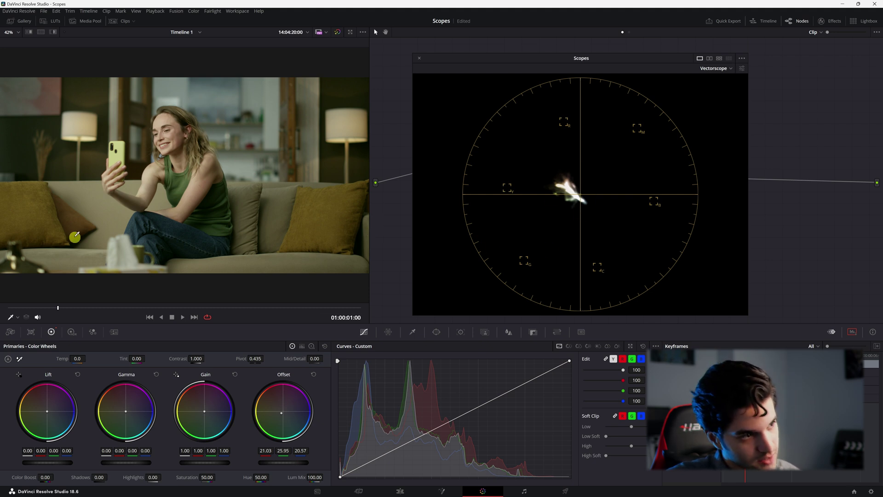
pyautogui.moveTo(282, 413); pyautogui.dragTo(295, 424)
pyautogui.click(314, 374)
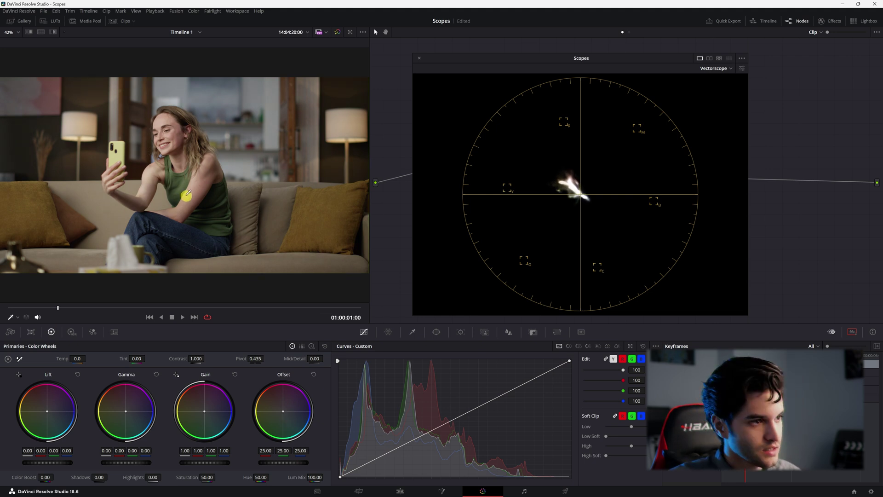
# Enable Show Skin Tone Indicator in the vectorscope settings
pyautogui.scroll(2, 189, 188)
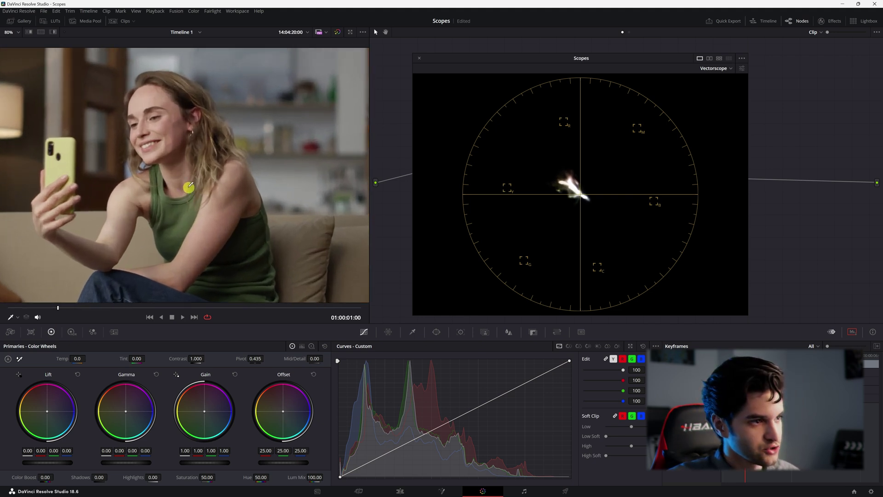
pyautogui.click(717, 68)
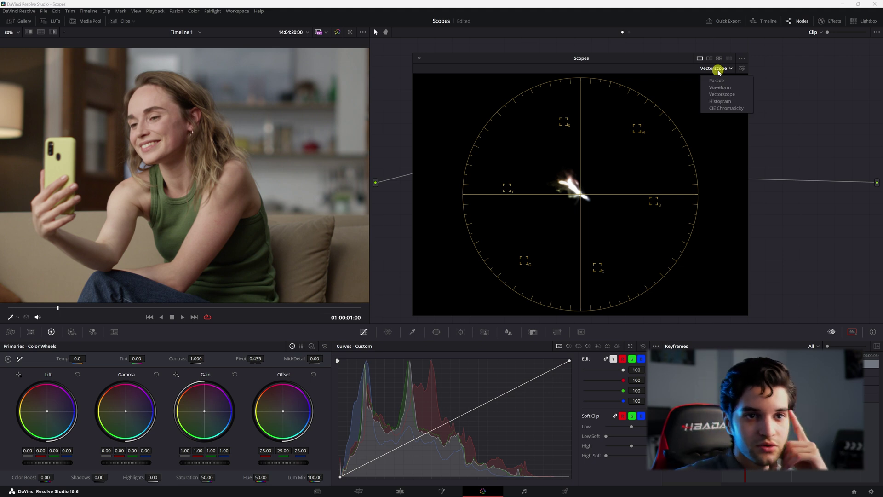
pyautogui.click(742, 68)
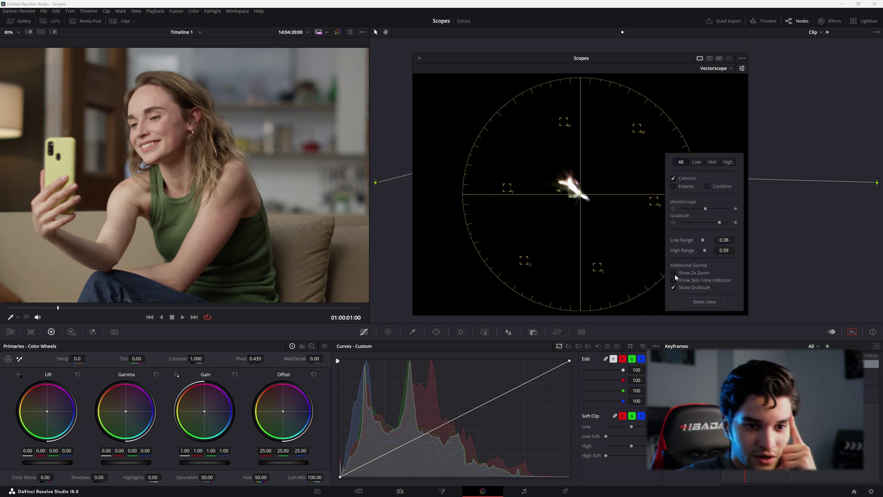
pyautogui.click(702, 135)
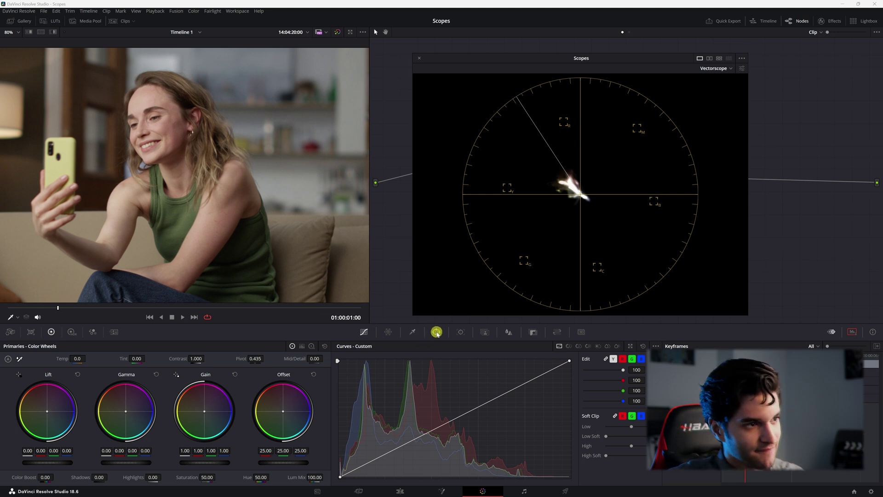
# Add a Circle window and shape it into an oval over the face, size 15.52, aspect 38.20
pyautogui.click(438, 333)
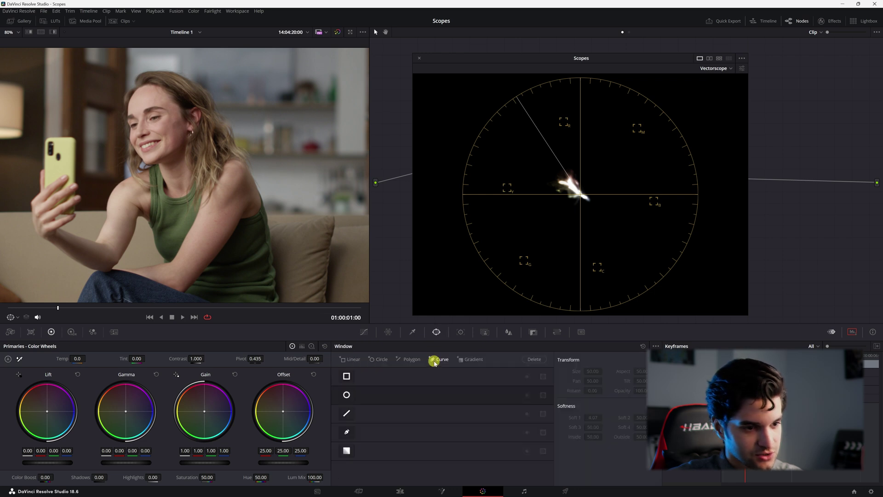
pyautogui.click(345, 396)
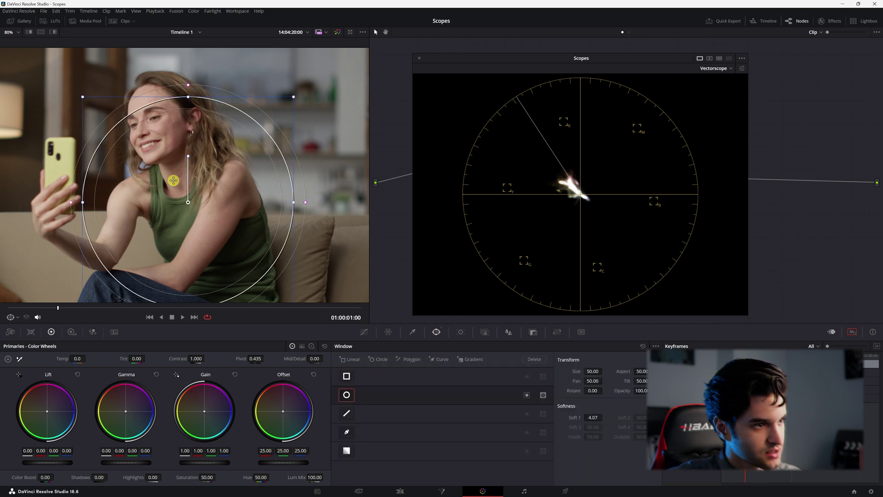
pyautogui.moveTo(173, 177); pyautogui.dragTo(144, 55)
pyautogui.moveTo(264, 124); pyautogui.dragTo(195, 121)
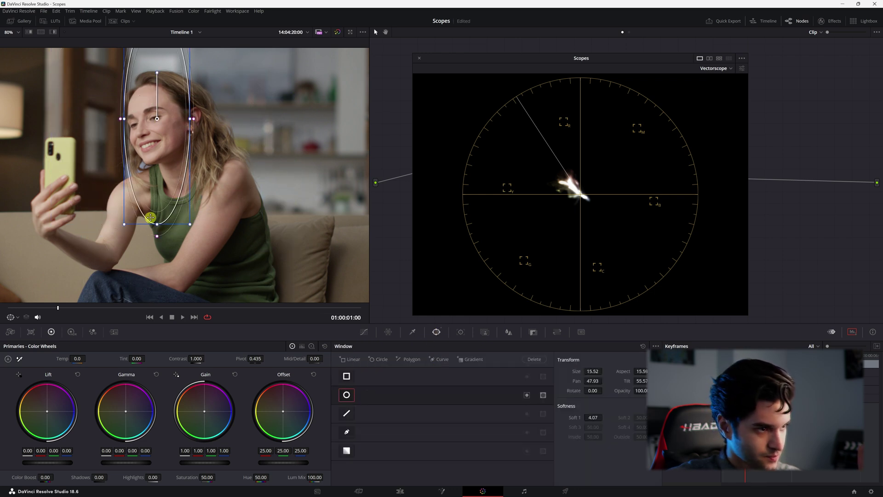
pyautogui.moveTo(152, 221); pyautogui.dragTo(153, 156)
pyautogui.moveTo(155, 118); pyautogui.dragTo(151, 114)
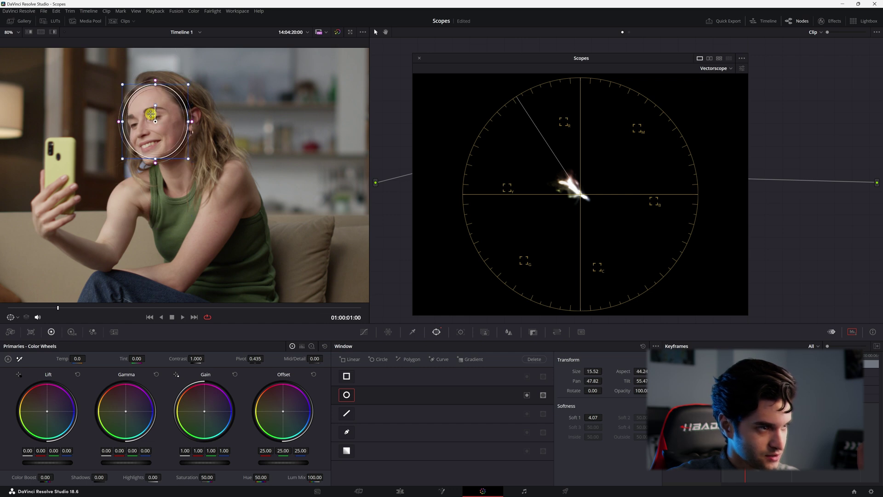
pyautogui.moveTo(155, 151); pyautogui.dragTo(155, 168)
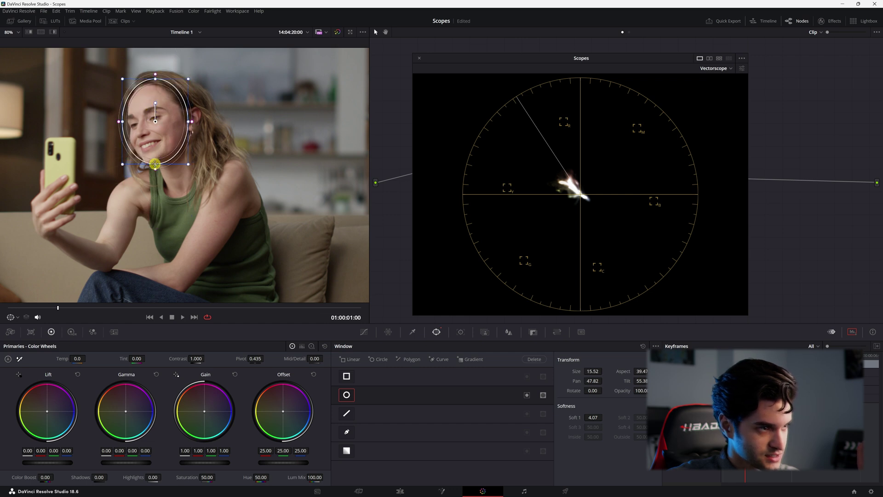
pyautogui.click(53, 32)
pyautogui.click(413, 332)
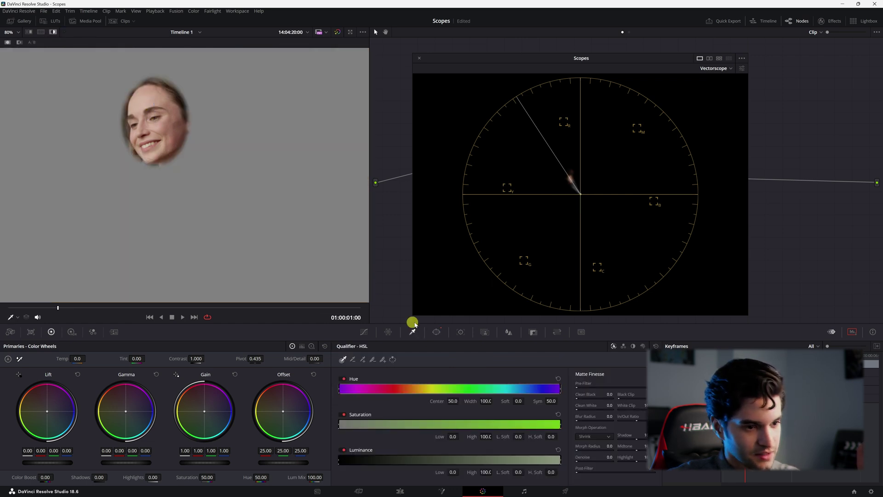
pyautogui.click(153, 94)
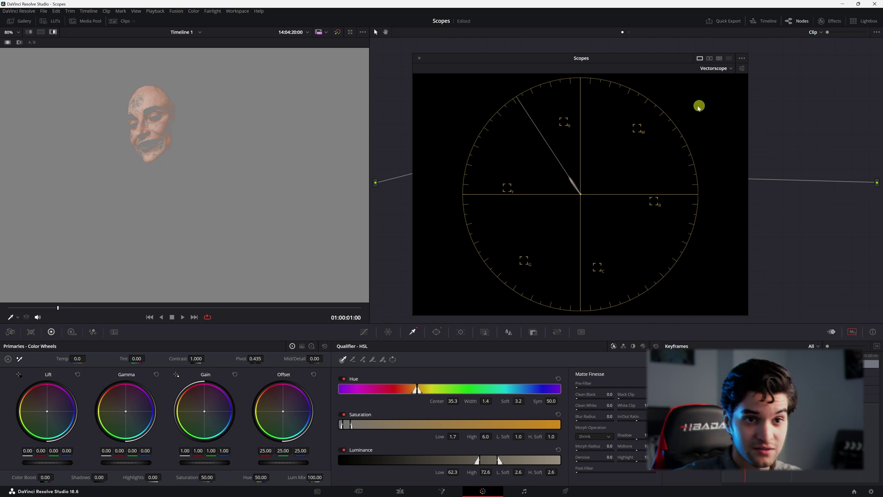
pyautogui.click(714, 69)
pyautogui.click(741, 68)
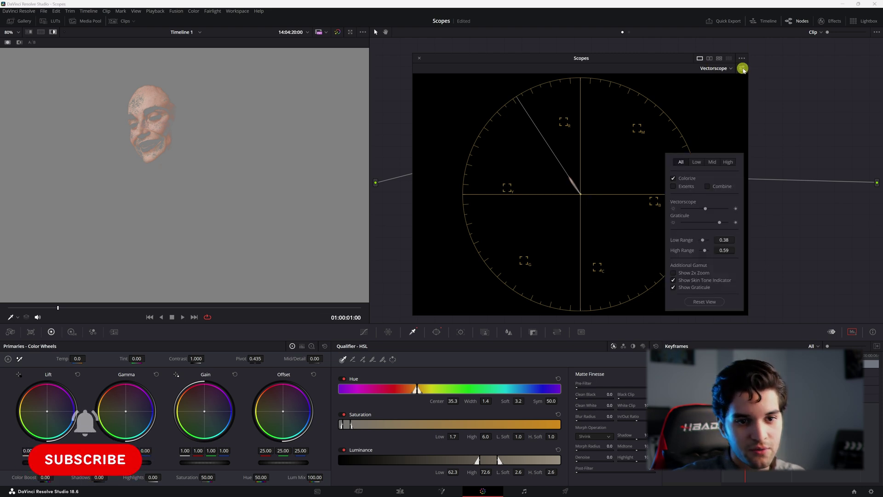
pyautogui.click(675, 275)
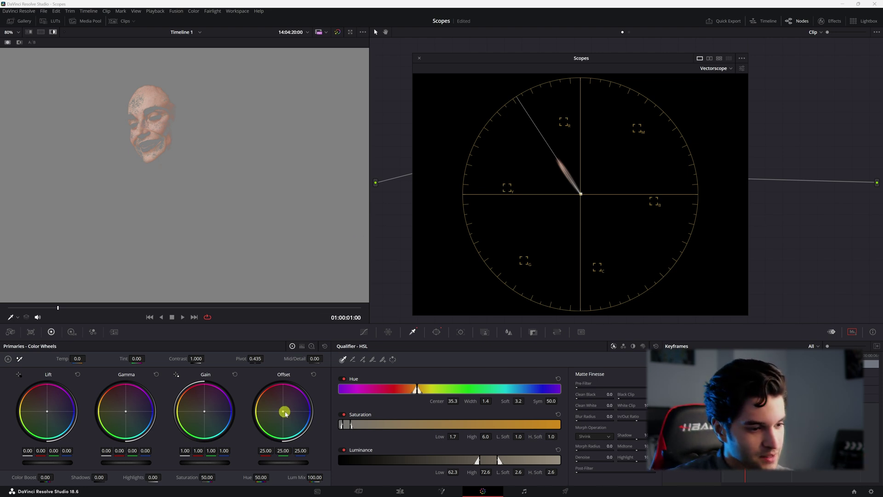
# Push Offset toward magenta, reset it to 25.00, then nudge the Offset balance slightly
pyautogui.moveTo(284, 414)
pyautogui.mouseDown()
pyautogui.moveTo(299, 375)
pyautogui.moveTo(303, 392)
pyautogui.moveTo(245, 427)
pyautogui.moveTo(258, 415)
pyautogui.mouseUp()
pyautogui.click(315, 373)
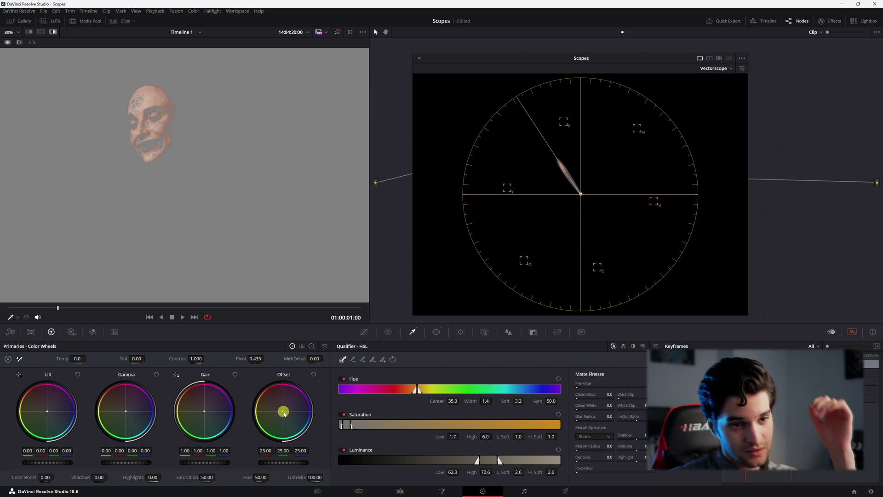
pyautogui.moveTo(283, 413); pyautogui.dragTo(285, 407)
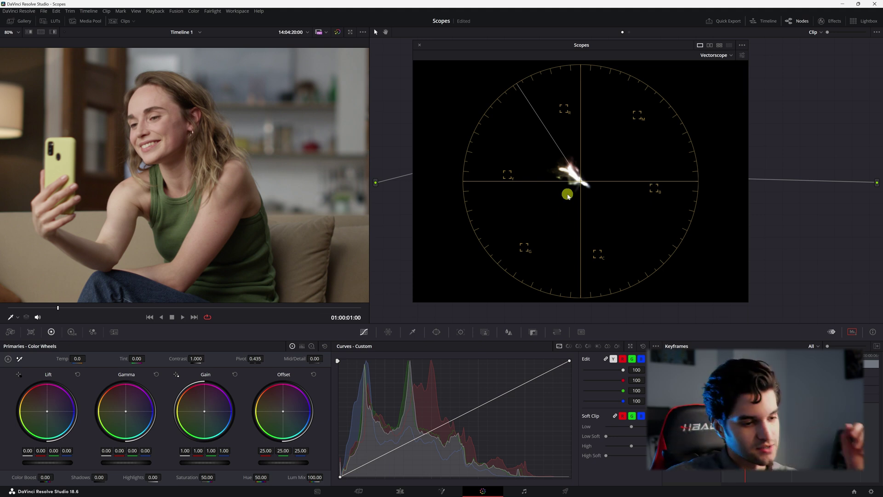
pyautogui.moveTo(186, 478); pyautogui.dragTo(352, 481)
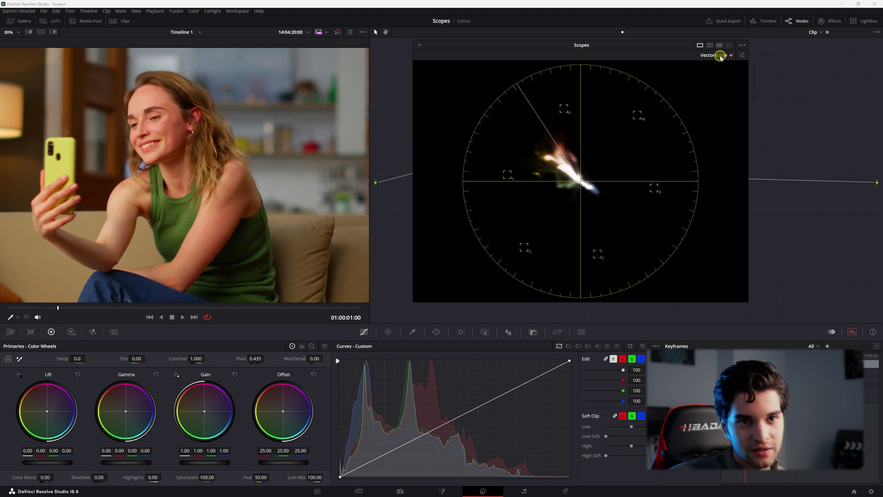
pyautogui.hotkey('ctrl', 'z')
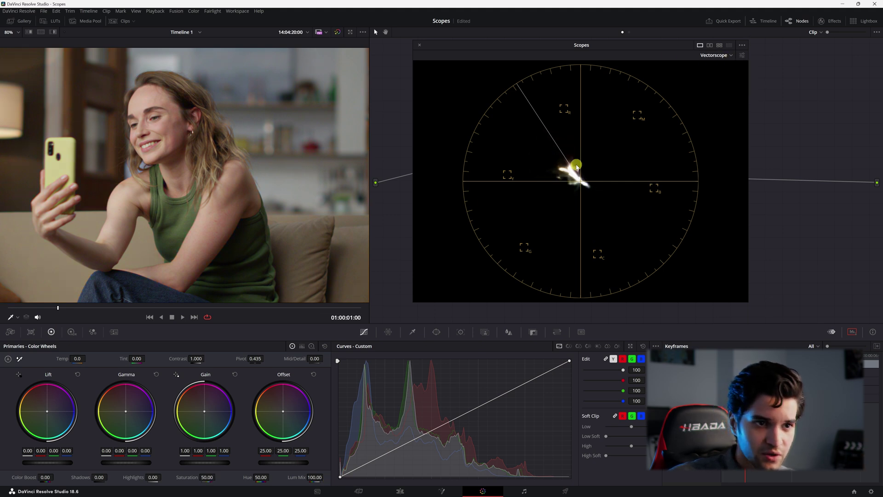
# Switch the scope to Histogram and nudge the scopes window slightly left
pyautogui.click(716, 55)
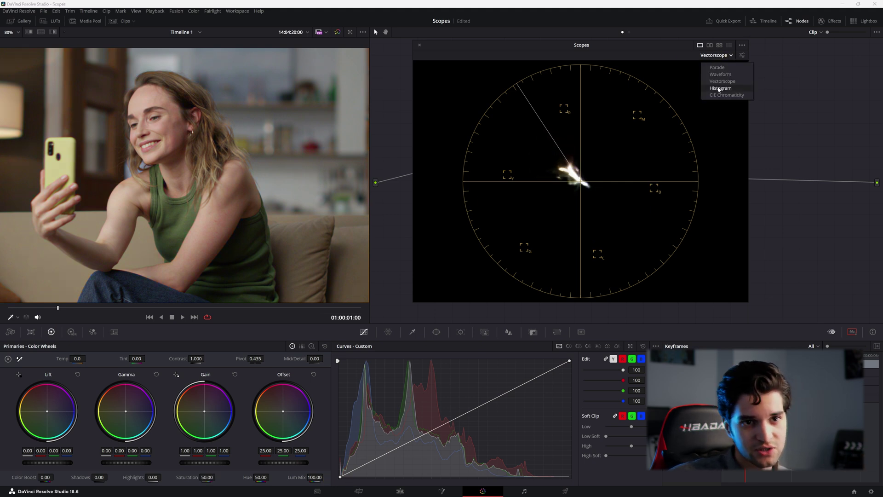
pyautogui.click(720, 88)
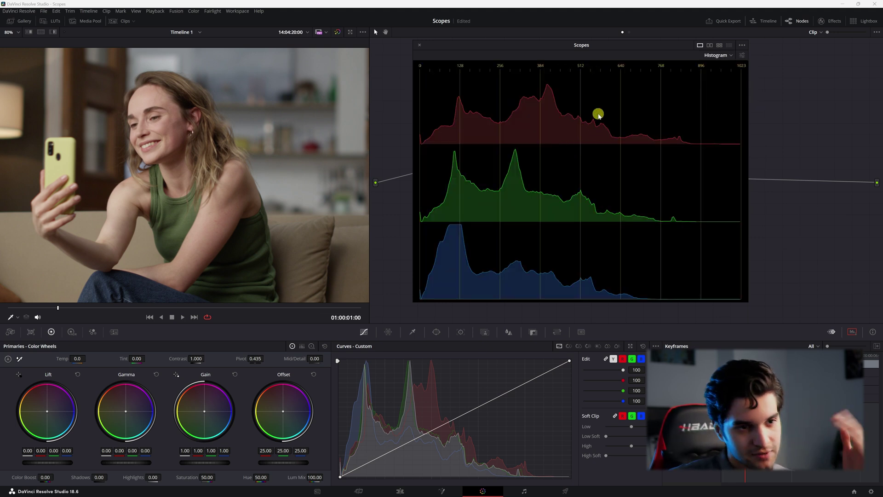
pyautogui.moveTo(535, 46); pyautogui.dragTo(526, 46)
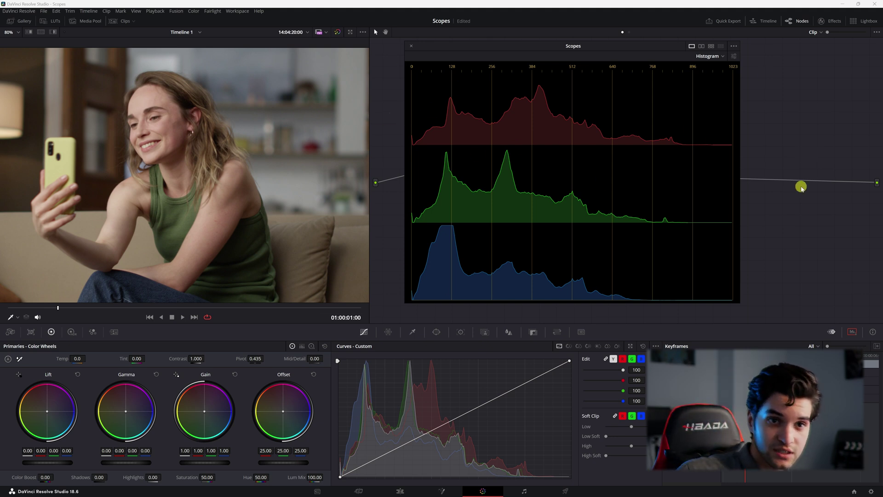
# Briefly add a YRGB luma layer to the histogram, revert to RGB, then show CIE Chromaticity
pyautogui.click(735, 56)
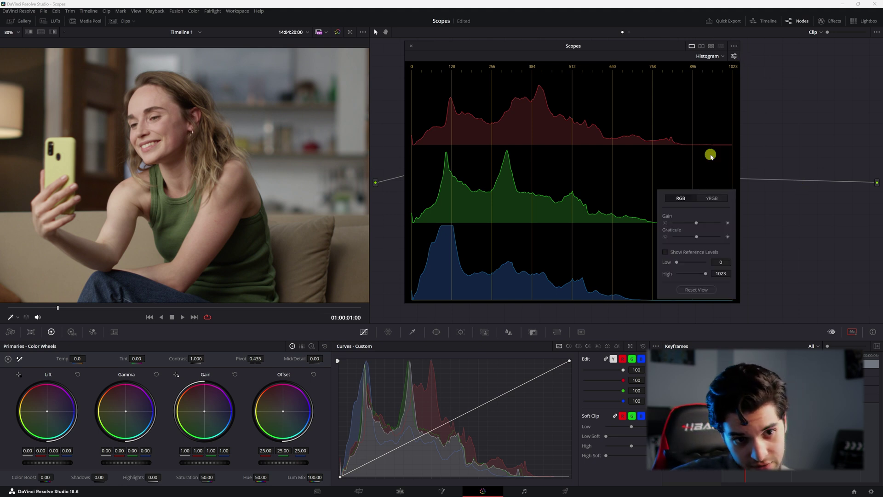
pyautogui.click(713, 199)
pyautogui.click(542, 90)
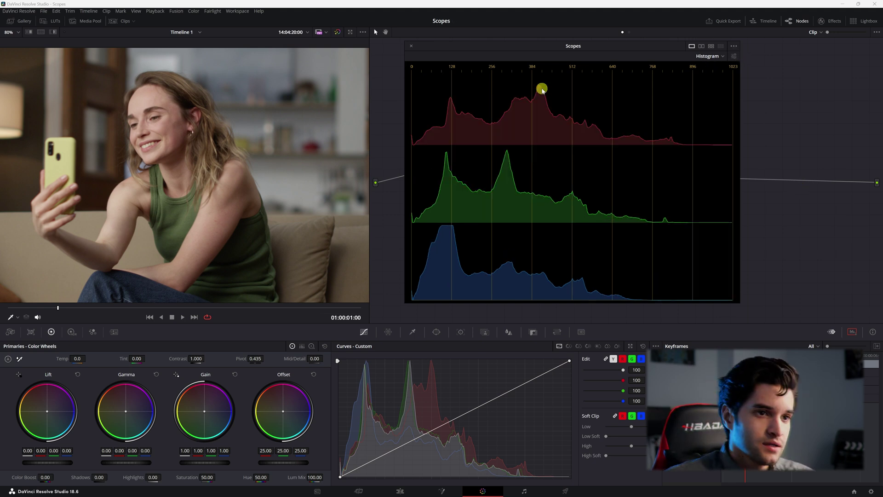
pyautogui.click(723, 56)
pyautogui.click(657, 104)
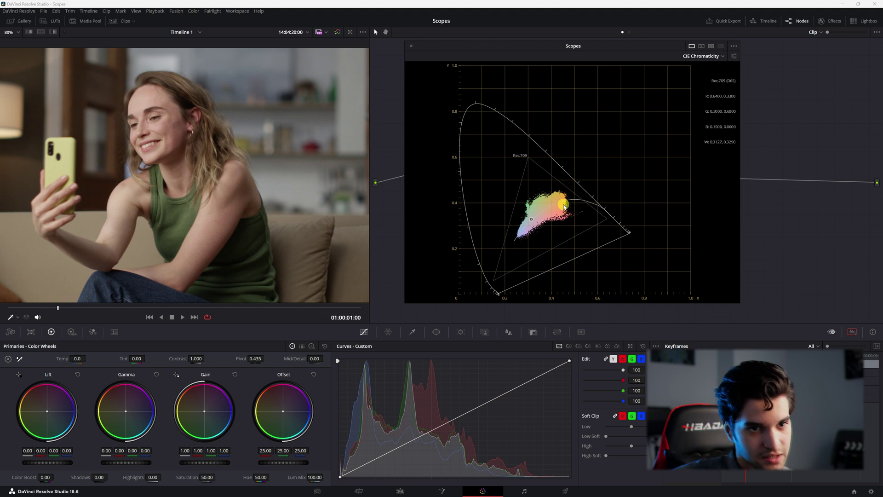
pyautogui.click(733, 56)
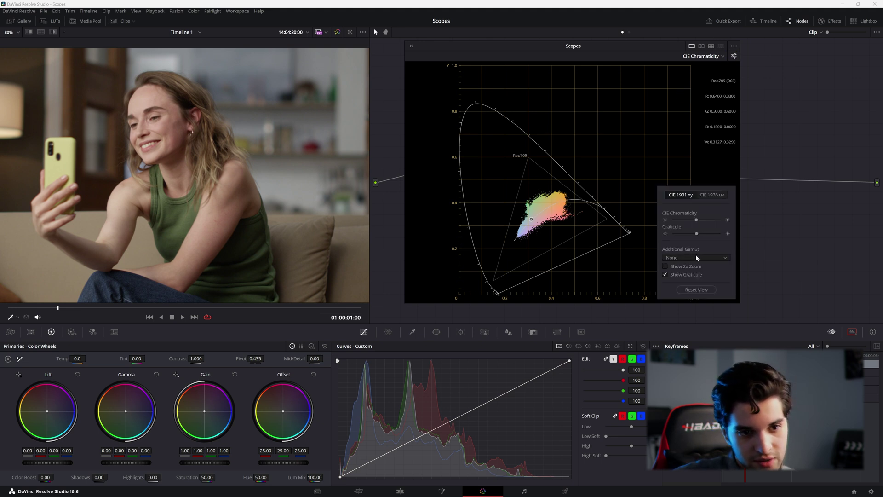
pyautogui.click(698, 258)
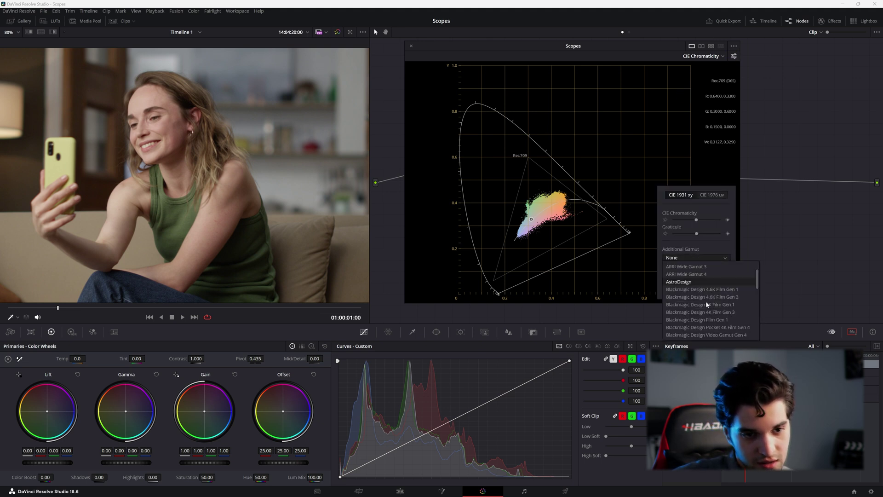
pyautogui.scroll(-2, 704, 285)
pyautogui.click(706, 274)
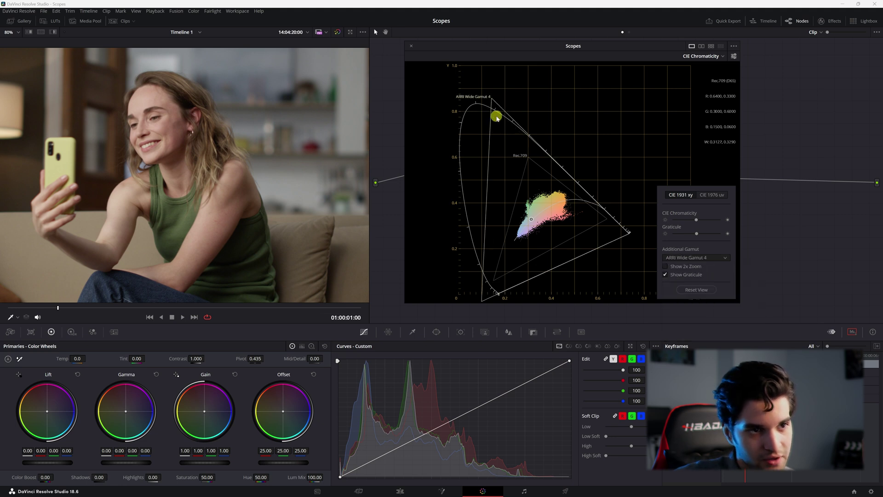
pyautogui.click(696, 257)
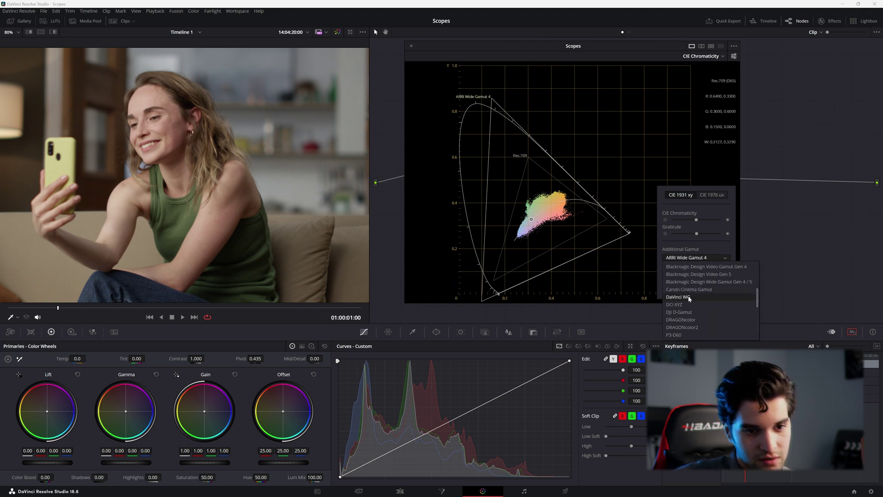
pyautogui.click(689, 298)
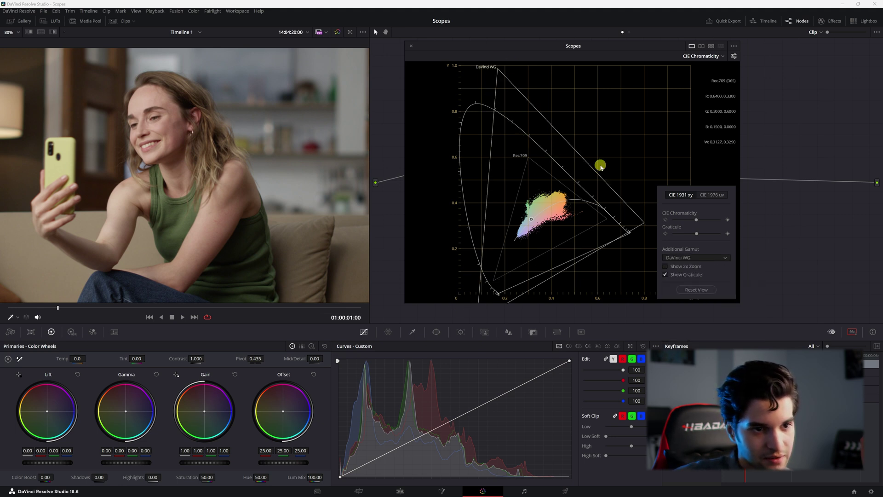
pyautogui.click(696, 258)
pyautogui.click(693, 303)
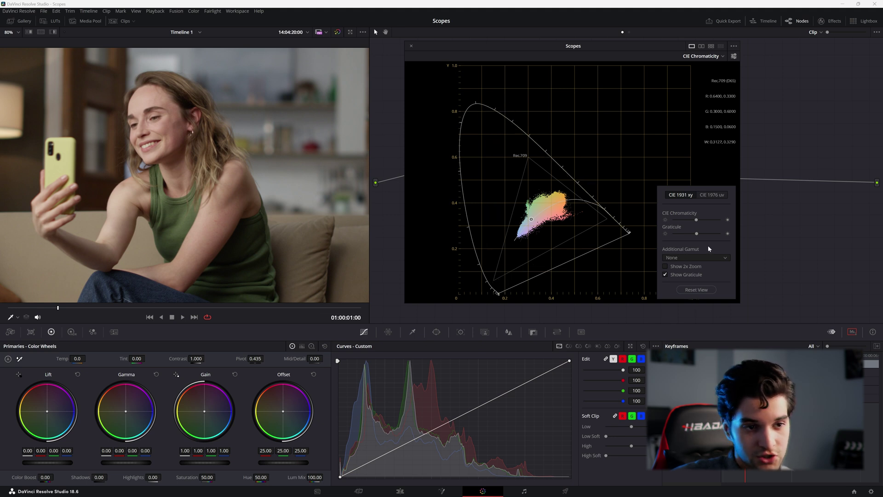
pyautogui.click(700, 143)
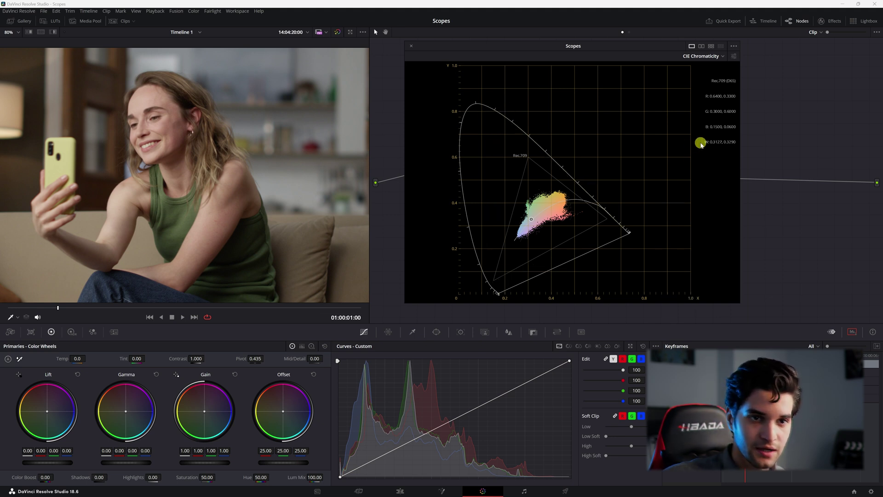
# Step the scopes layout through 2-up and 4-up, then enlarge the window into a 3x3 grid
pyautogui.click(701, 46)
pyautogui.click(711, 46)
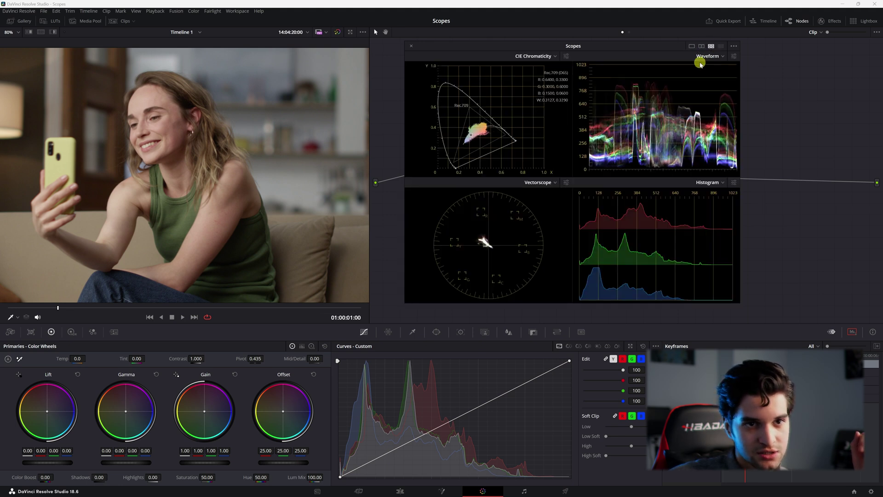
pyautogui.moveTo(597, 46)
pyautogui.mouseDown()
pyautogui.moveTo(561, 61)
pyautogui.moveTo(590, 39)
pyautogui.mouseUp()
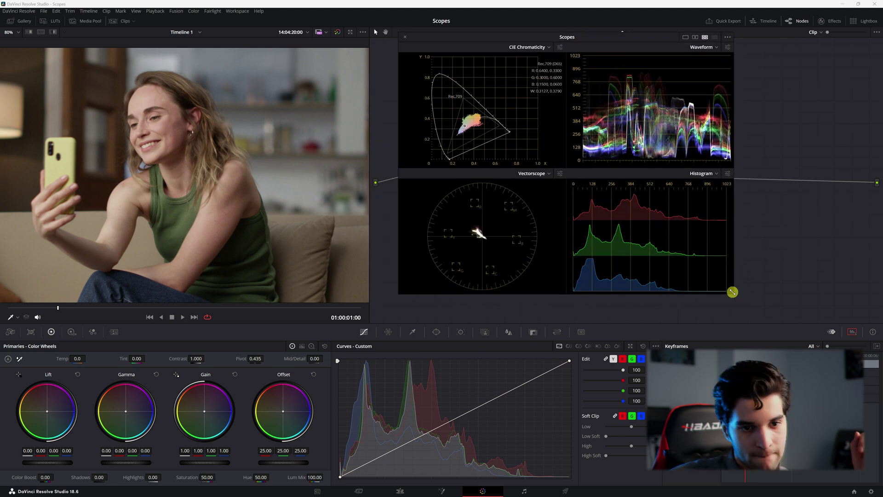
pyautogui.moveTo(732, 292); pyautogui.dragTo(769, 274)
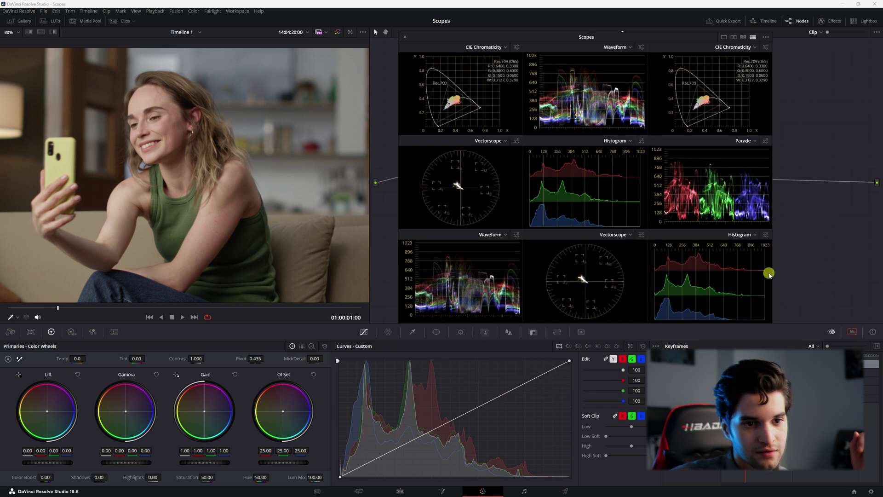
pyautogui.moveTo(771, 322); pyautogui.dragTo(868, 390)
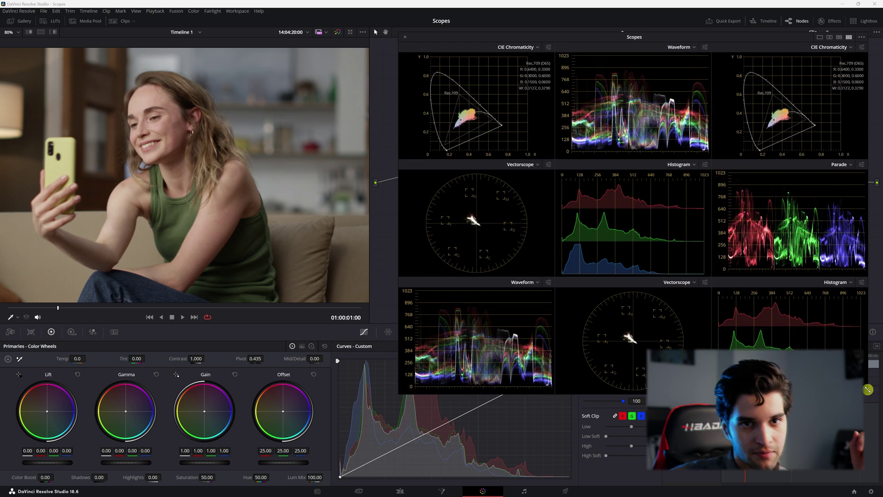